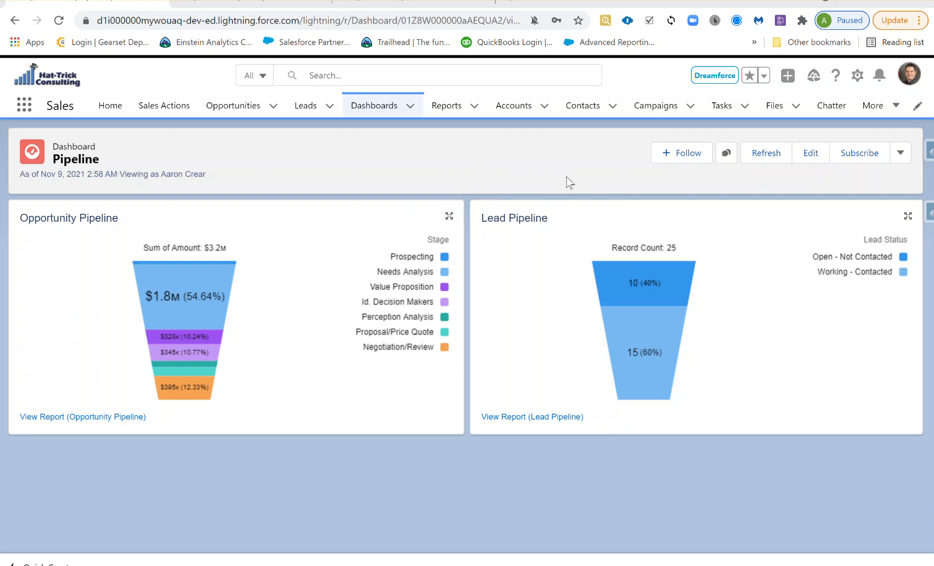
# Open the Pipeline dashboard in the editor with its Opportunity and Lead Pipeline funnels
pyautogui.click(812, 154)
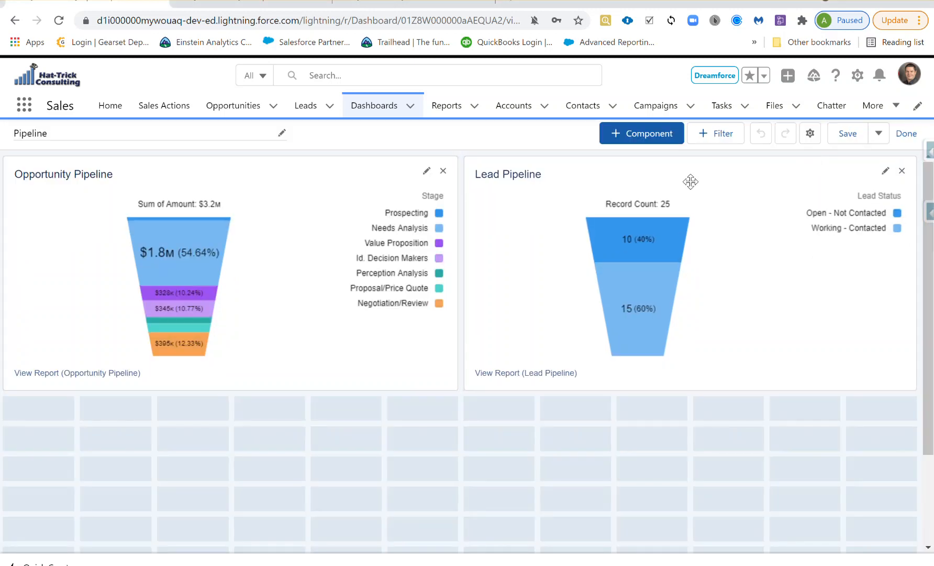
# Preview a dashboard filter on Opportunity Owner and check its equivalent fields information
pyautogui.click(716, 134)
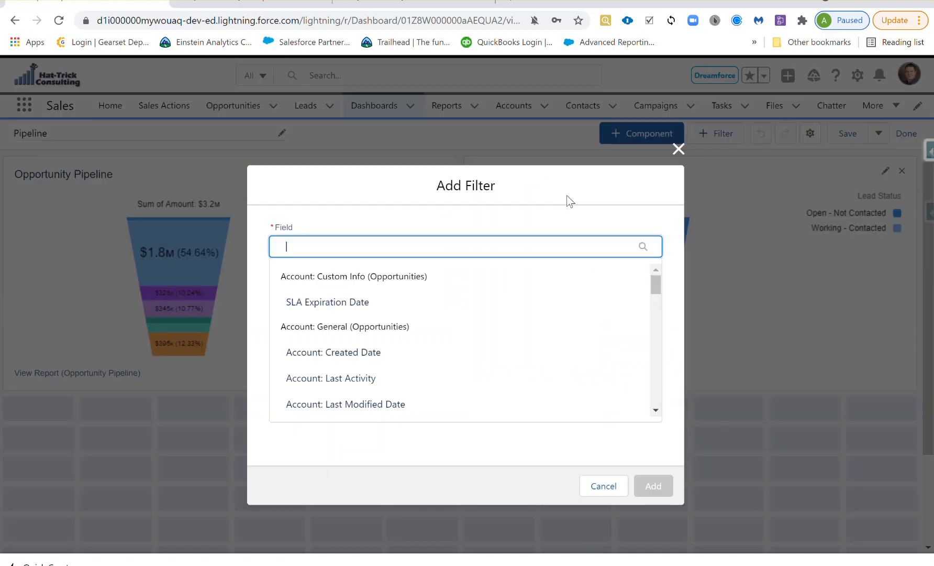
pyautogui.write('oppo')
pyautogui.moveTo(652, 289); pyautogui.dragTo(650, 379)
pyautogui.click(416, 383)
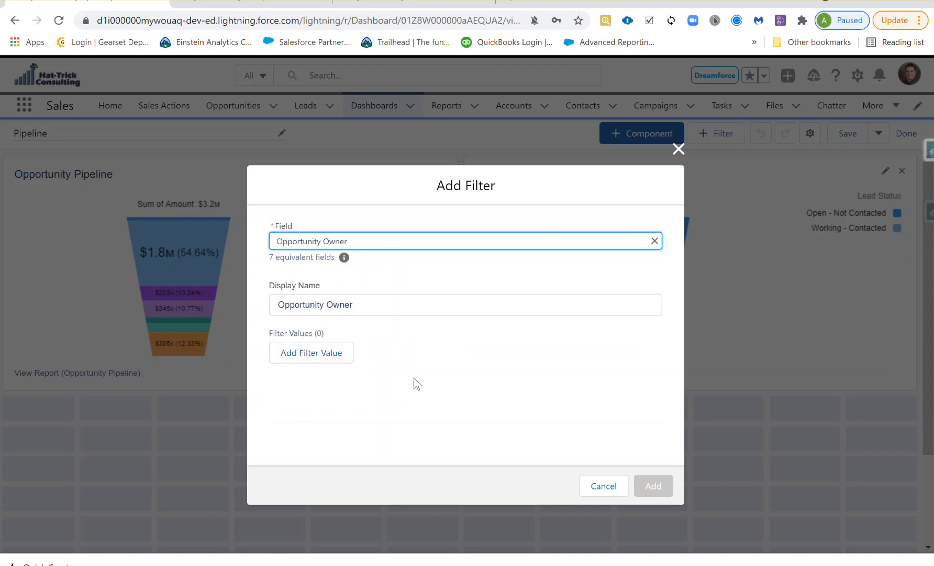
pyautogui.moveTo(344, 258)
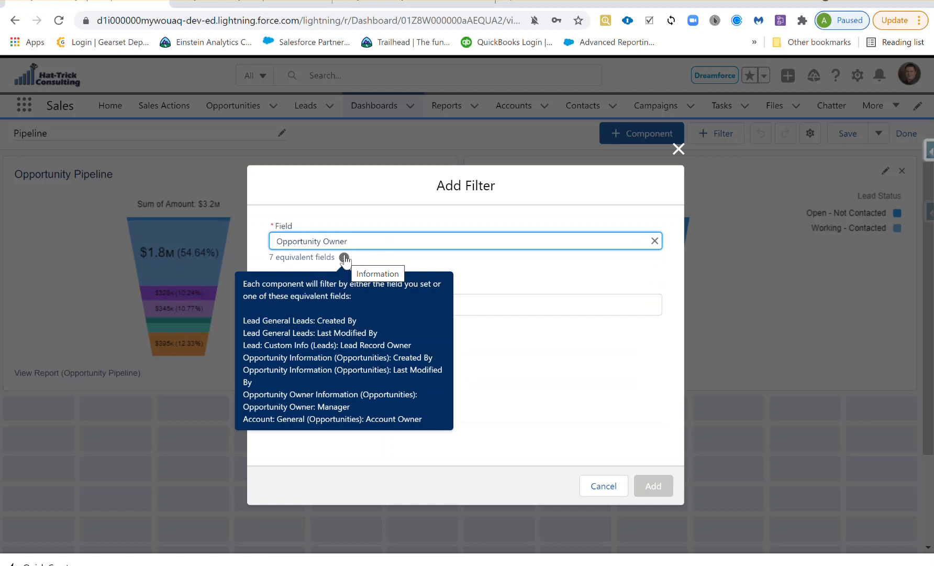
# Cancel the filter without adding it, exit editing, and go to the Lead field list
pyautogui.click(604, 486)
pyautogui.click(898, 137)
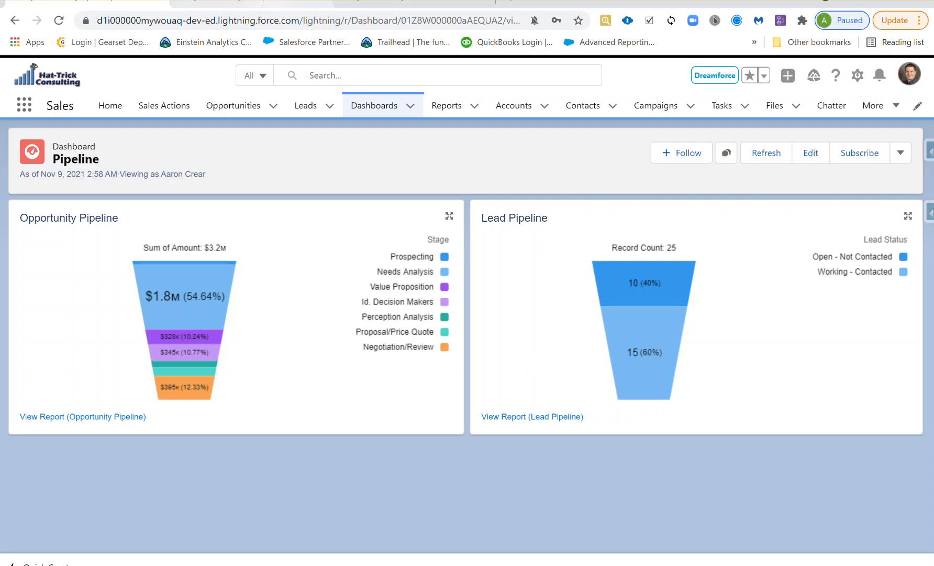
pyautogui.click(268, 1)
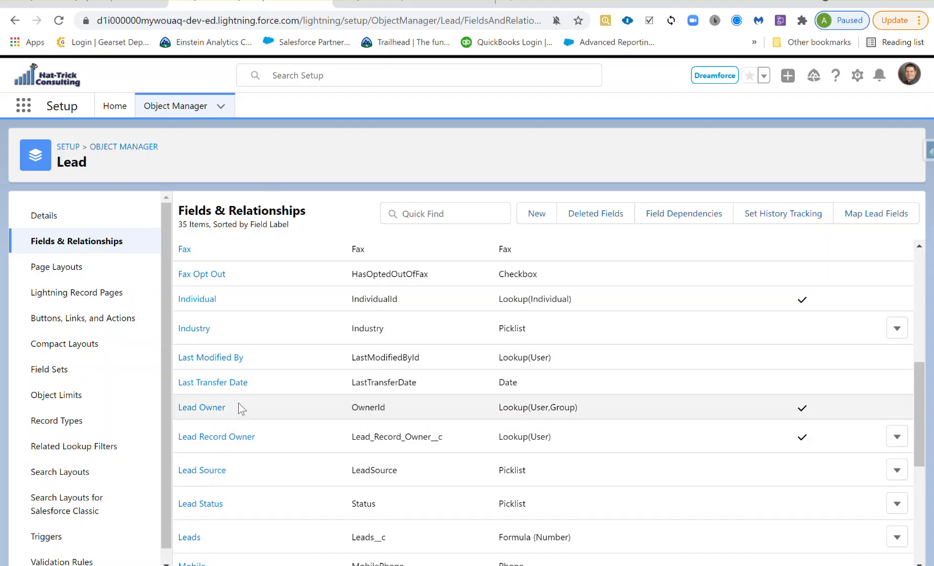
# Highlight Lead Owner as Lookup(User,Group) and Lead Record Owner as Lookup(User), then go to the flow
pyautogui.moveTo(488, 407); pyautogui.dragTo(603, 411)
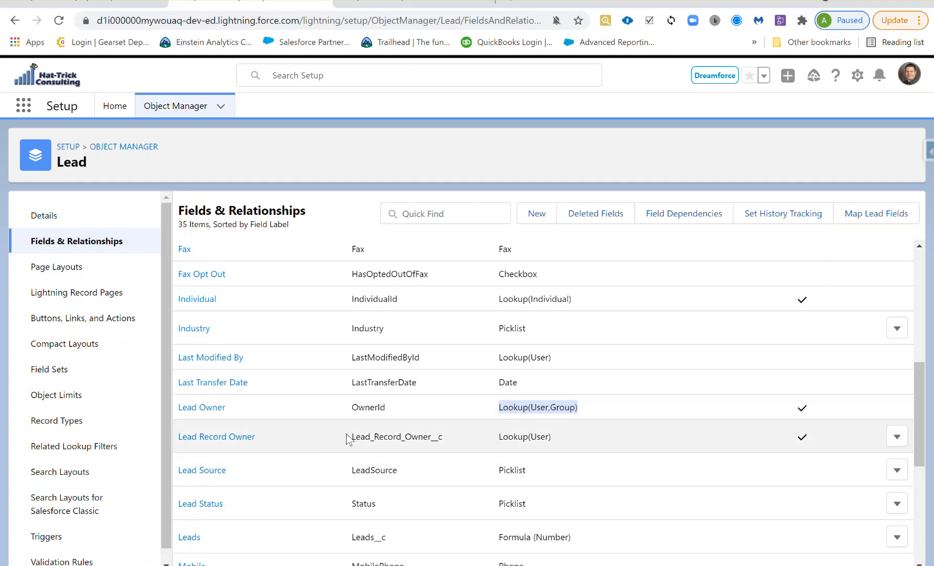
pyautogui.moveTo(347, 434); pyautogui.dragTo(490, 438)
pyautogui.moveTo(556, 441); pyautogui.dragTo(498, 437)
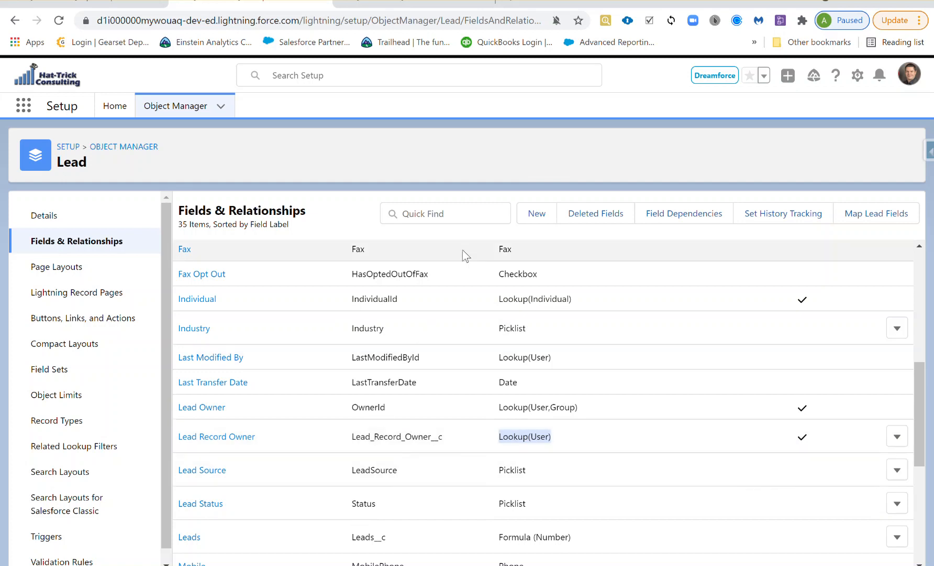
pyautogui.click(445, 5)
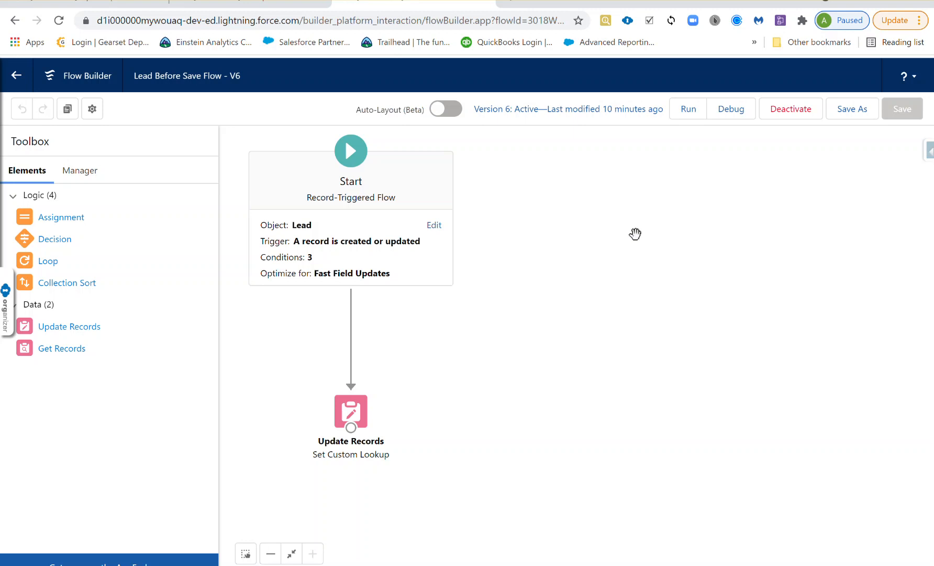
# Open the Lead Before Save Flow's start settings and highlight the created-or-updated trigger
pyautogui.click(434, 226)
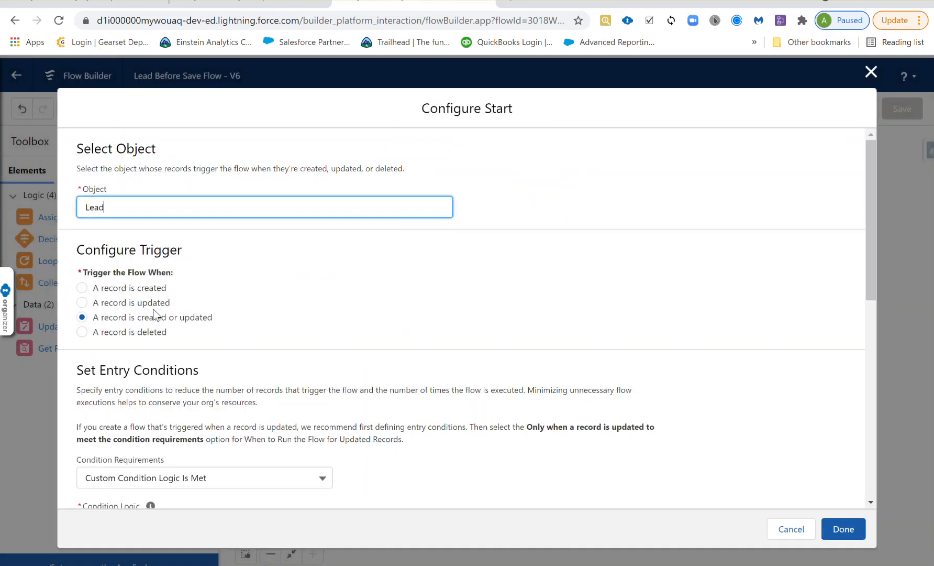
pyautogui.scroll(-8, 120, 317)
pyautogui.scroll(4, 279, 314)
pyautogui.scroll(5, 278, 314)
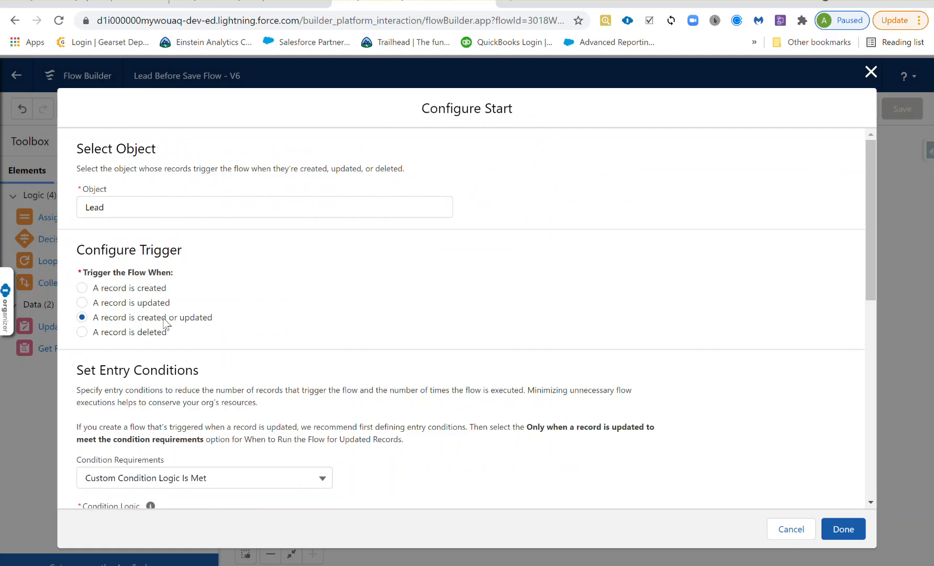
pyautogui.moveTo(215, 315); pyautogui.dragTo(137, 318)
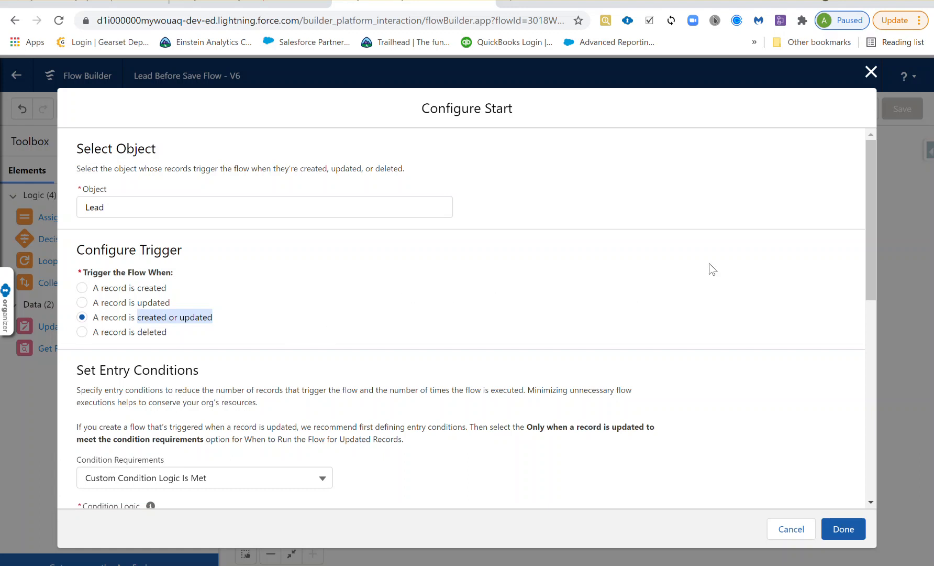
# Review the 1 AND (2 OR 3) entry conditions, cancel unchanged, and return to the dashboard
pyautogui.moveTo(869, 223); pyautogui.dragTo(863, 361)
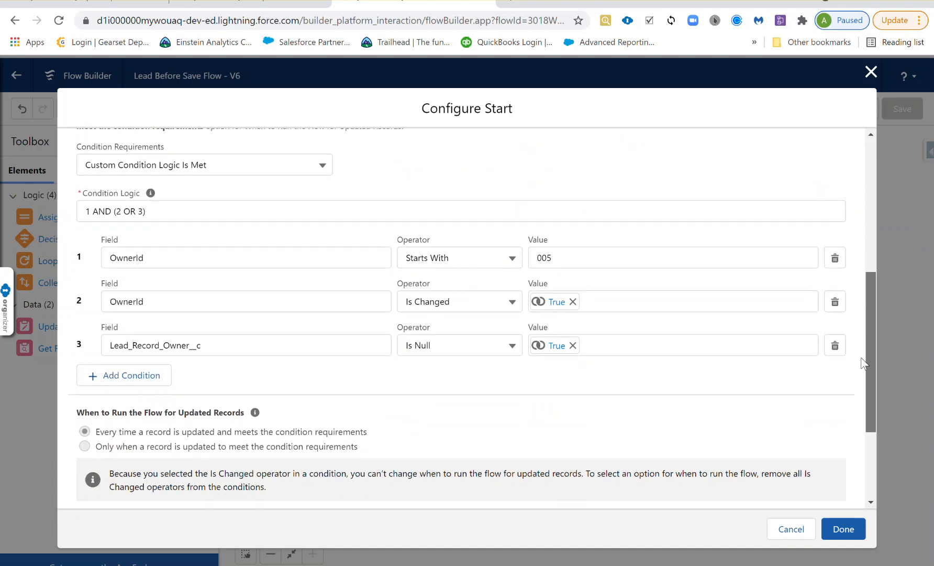
pyautogui.scroll(-3, 863, 364)
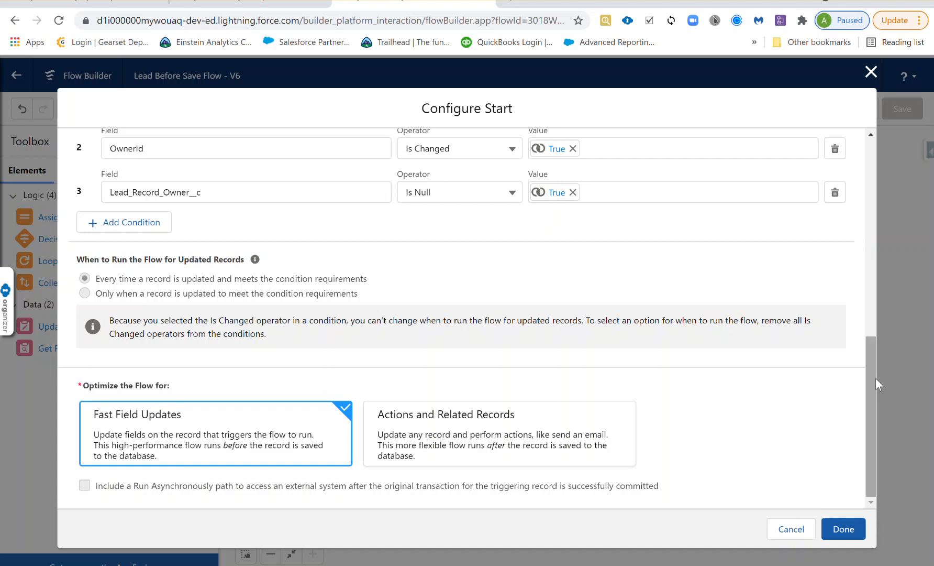
pyautogui.moveTo(872, 380); pyautogui.dragTo(866, 299)
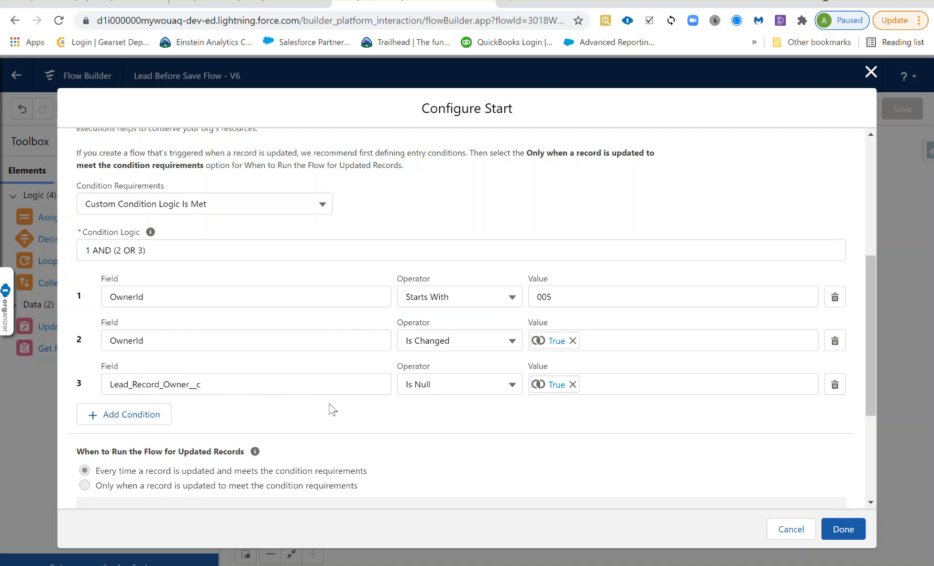
pyautogui.scroll(-4, 332, 408)
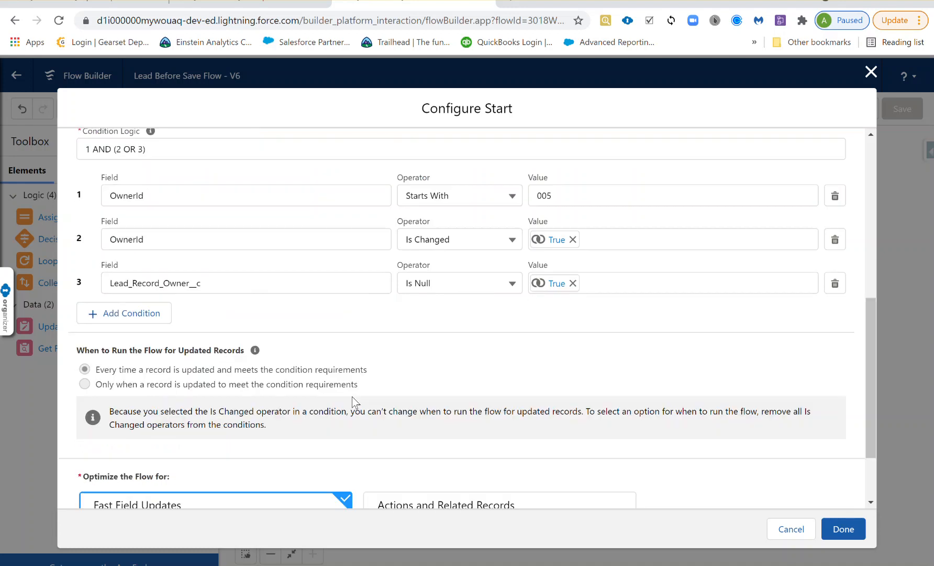
pyautogui.click(786, 529)
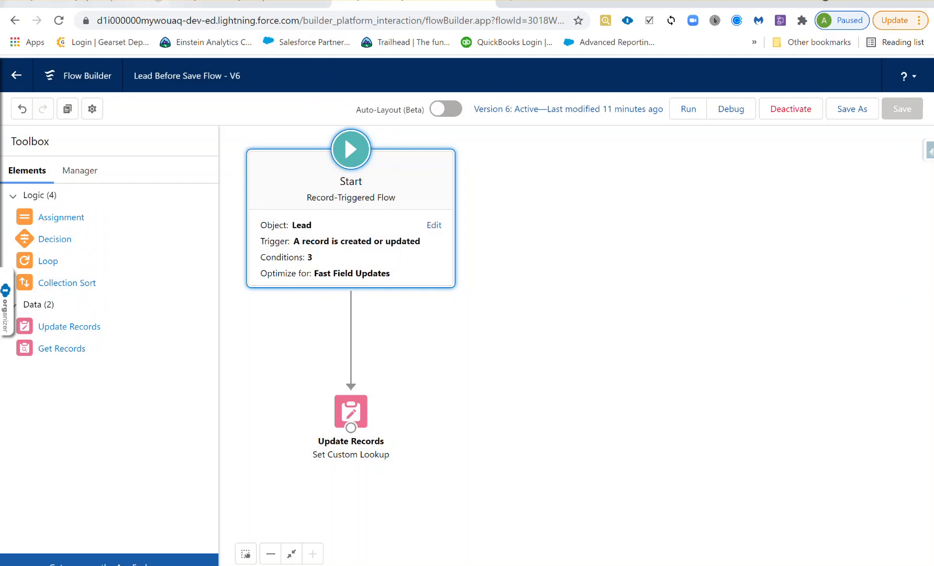
pyautogui.click(88, 3)
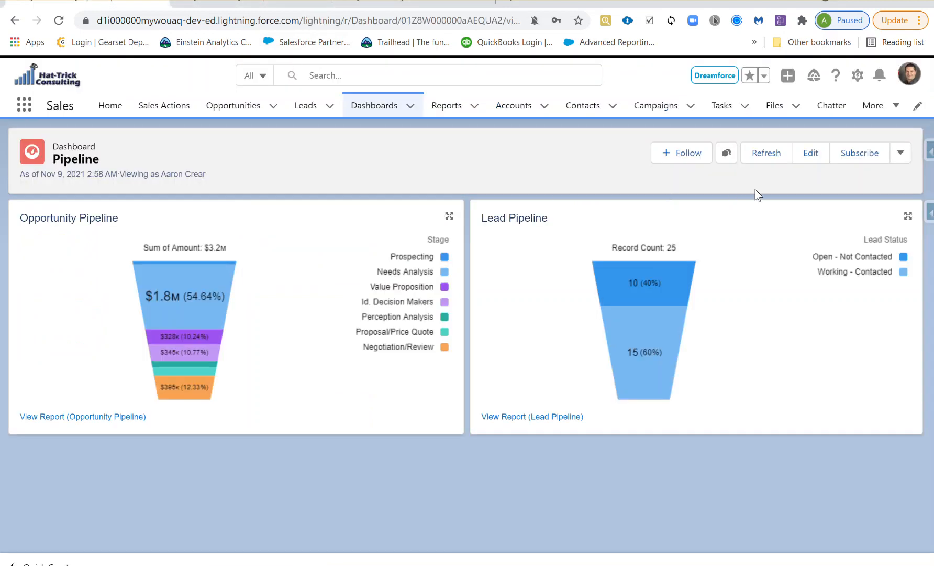
# In edit mode, start a new dashboard filter on the Opportunity Owner field
pyautogui.click(809, 153)
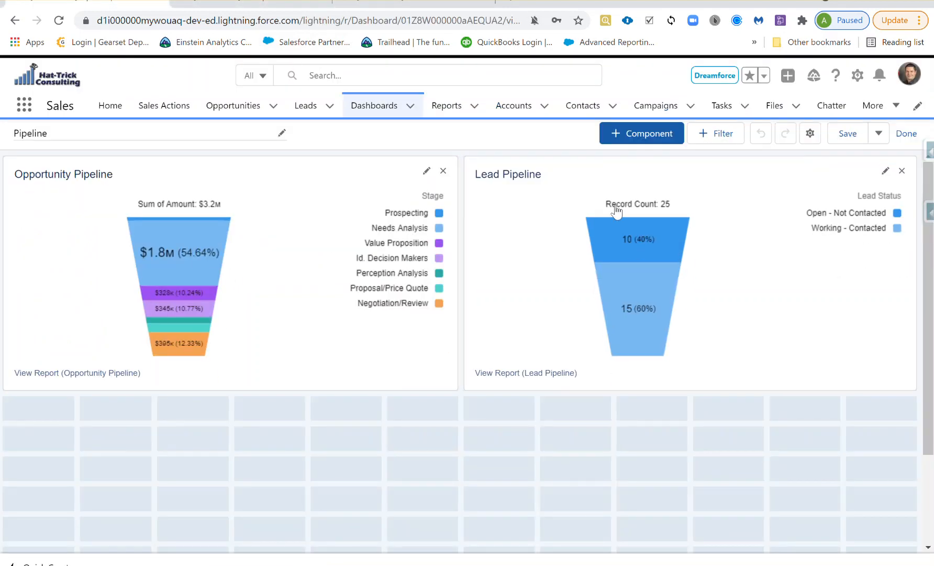
pyautogui.click(717, 134)
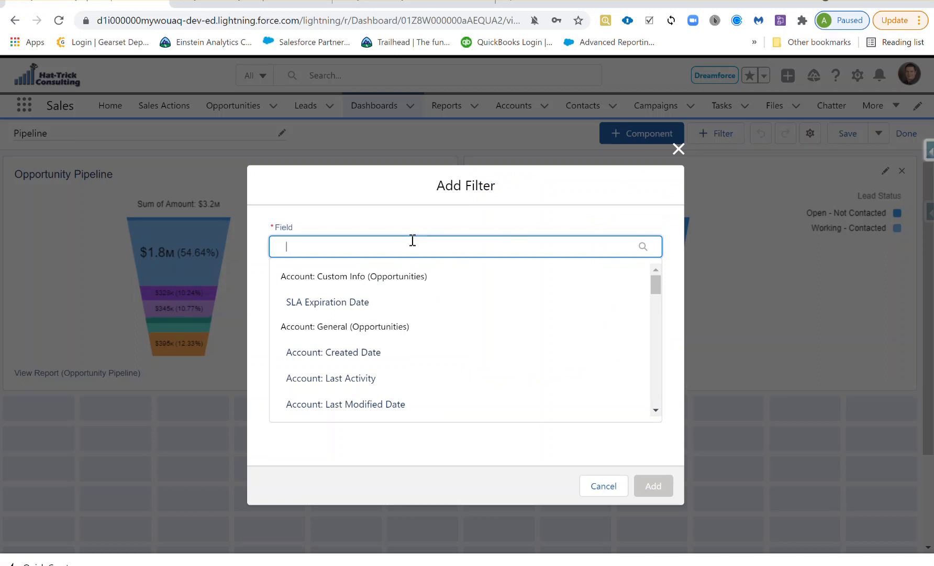
pyautogui.write('owner')
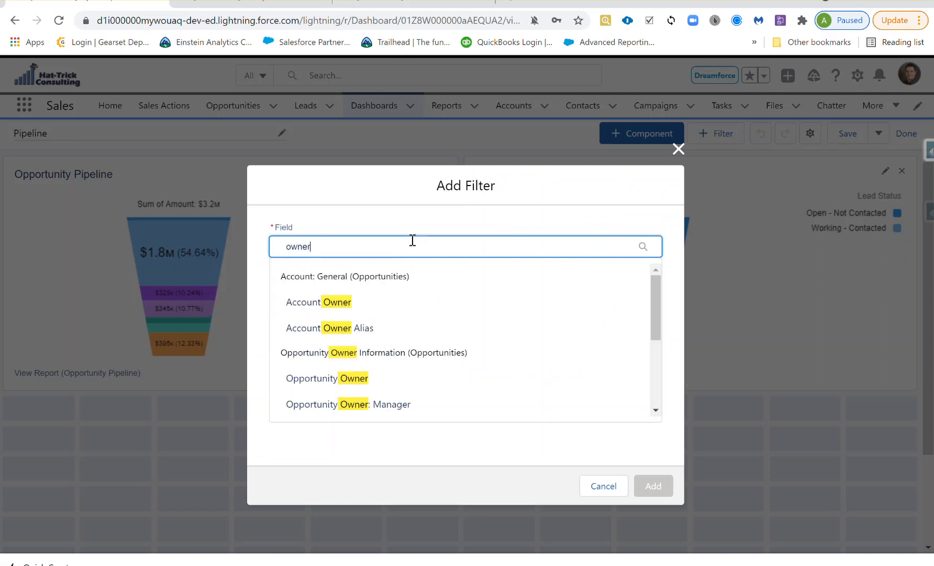
pyautogui.click(350, 382)
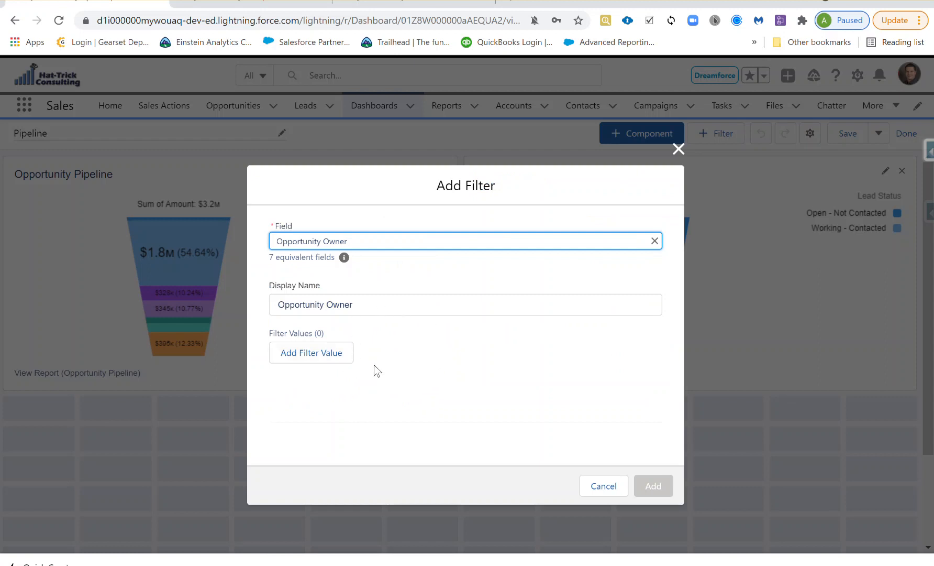
# Enter two owner names as the filter's values and add the filter to the dashboard
pyautogui.click(327, 356)
pyautogui.click(536, 354)
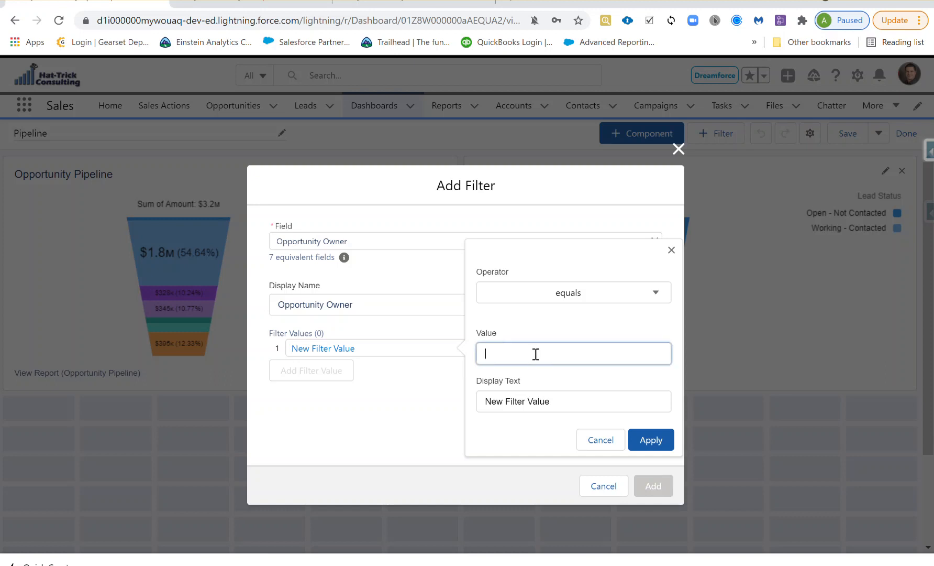
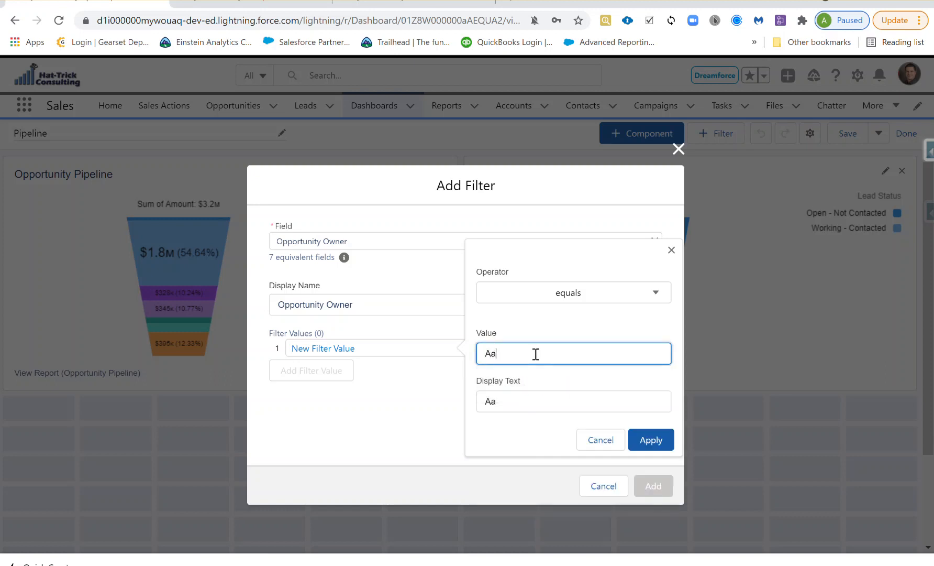
pyautogui.click(651, 442)
pyautogui.click(311, 370)
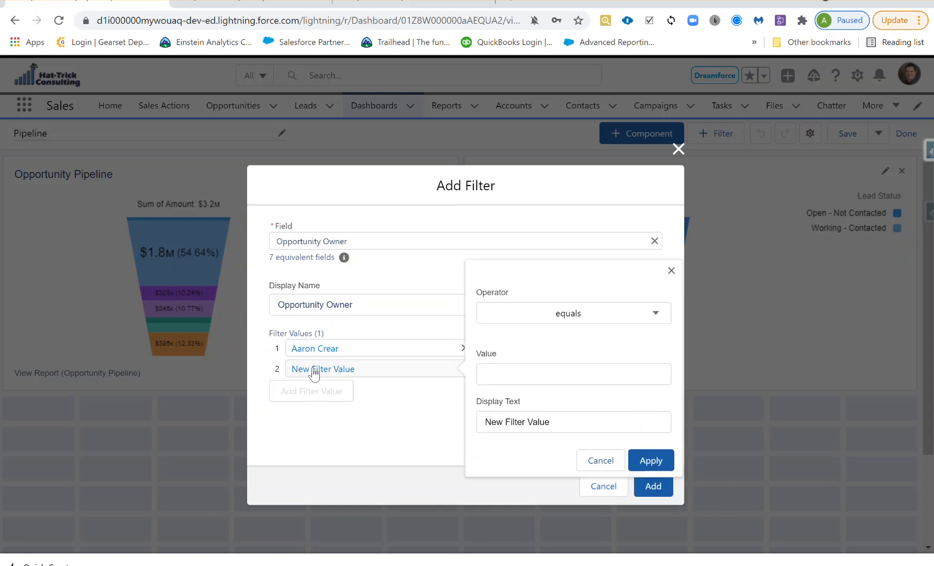
pyautogui.click(530, 369)
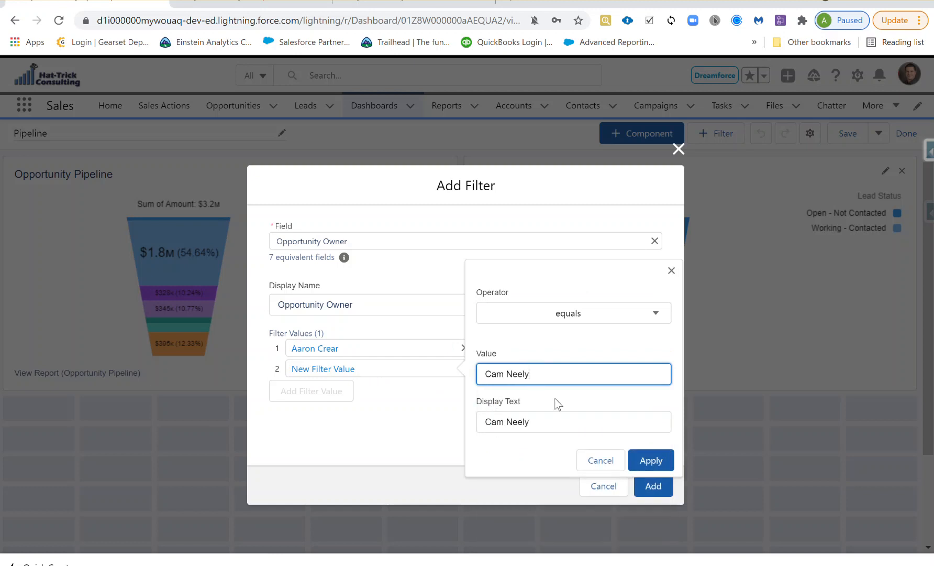
pyautogui.click(650, 459)
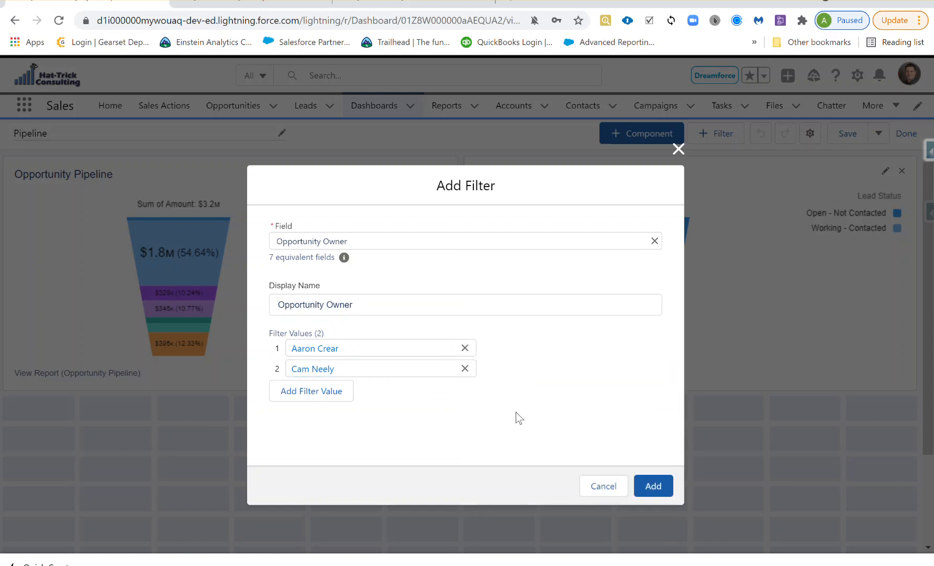
pyautogui.click(655, 489)
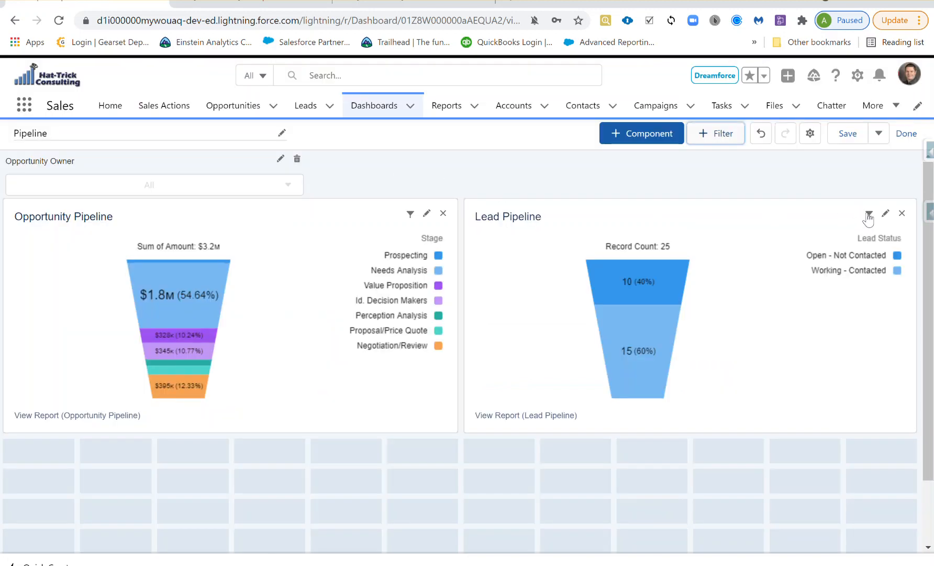
# Map the Lead Pipeline funnel's owner filter from Created By to Lead Record Owner
pyautogui.click(865, 219)
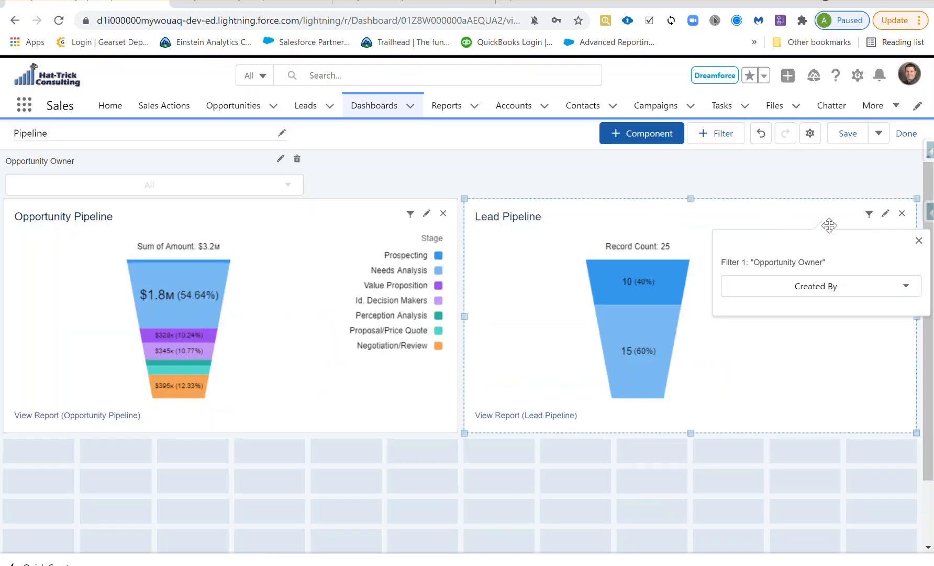
pyautogui.click(820, 288)
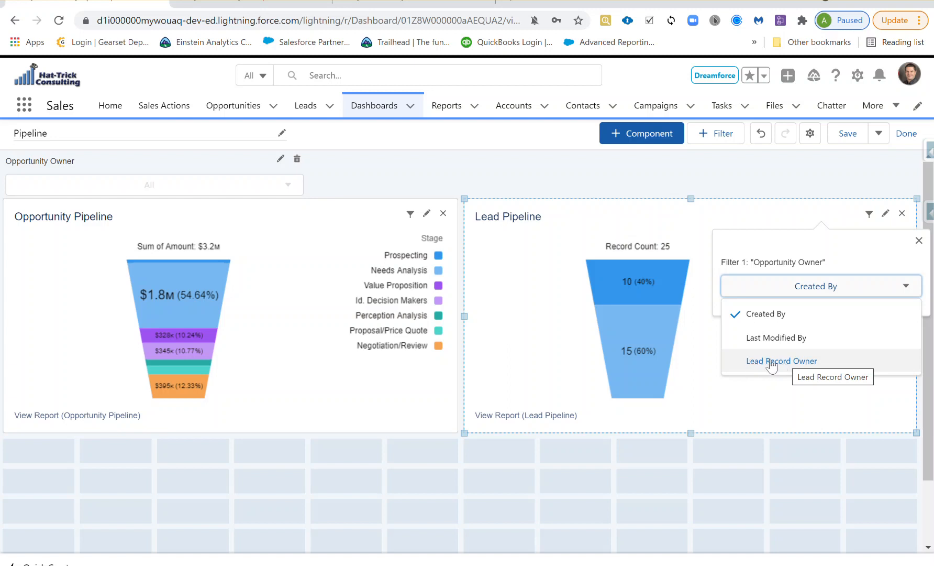
pyautogui.click(772, 362)
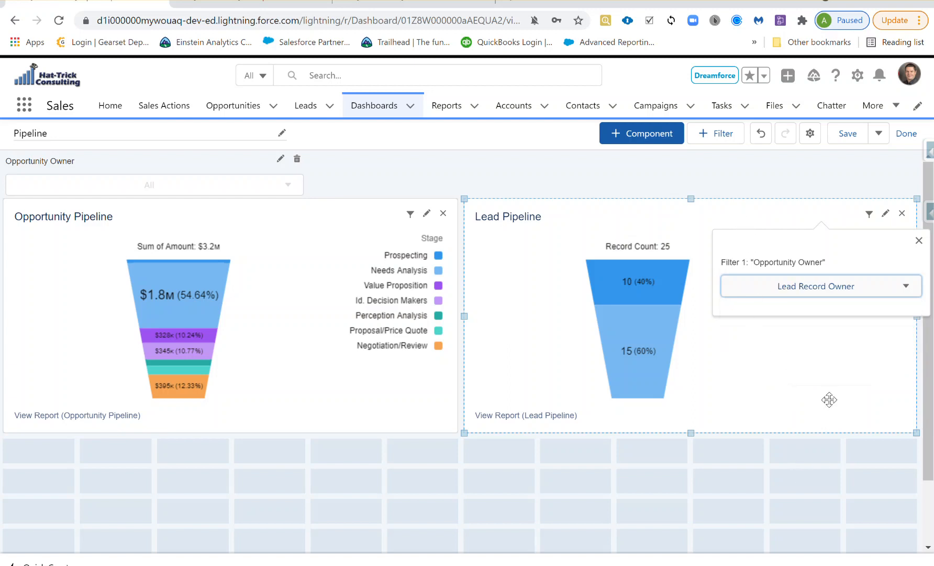
pyautogui.click(919, 241)
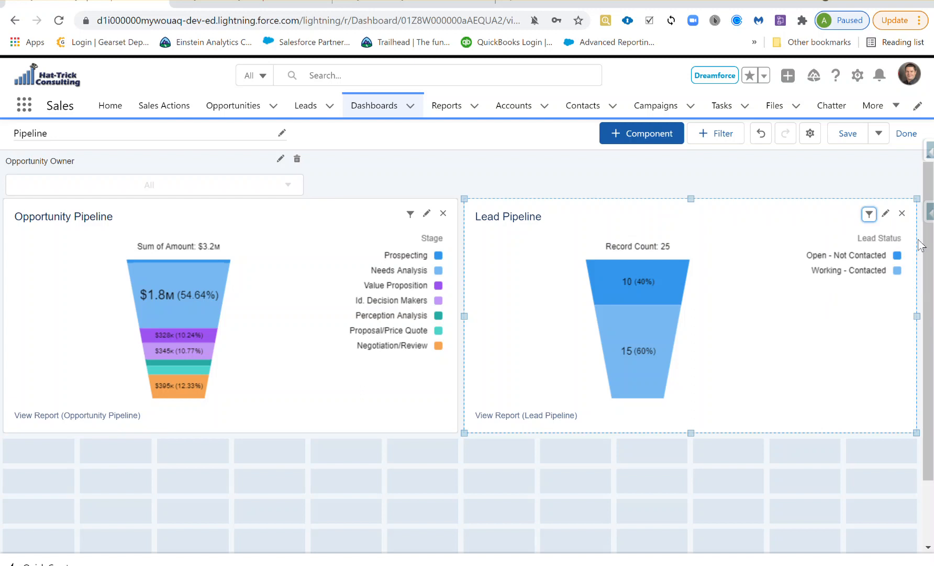
# Save the dashboard, exit edit mode, and list the Opportunity Owner filter options
pyautogui.click(848, 135)
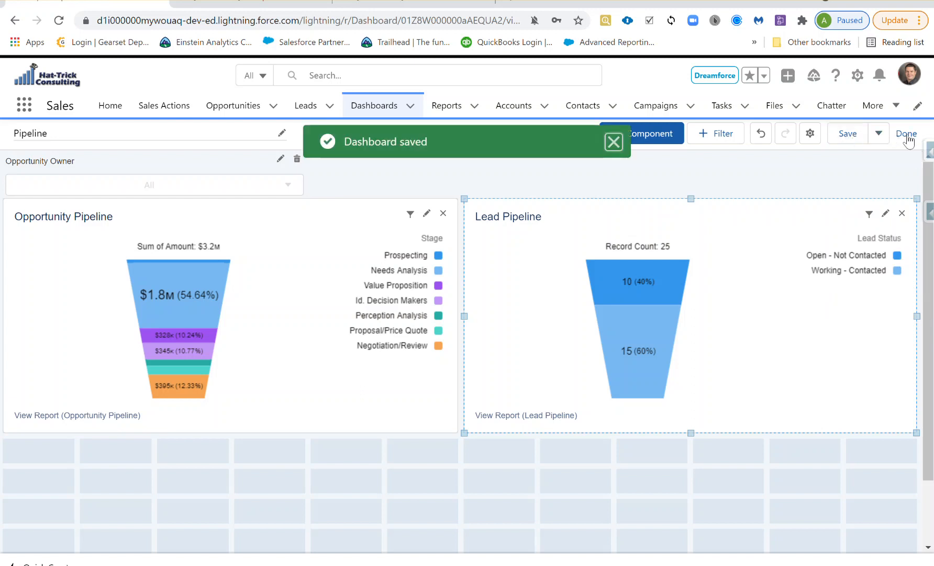
pyautogui.click(908, 135)
pyautogui.click(219, 217)
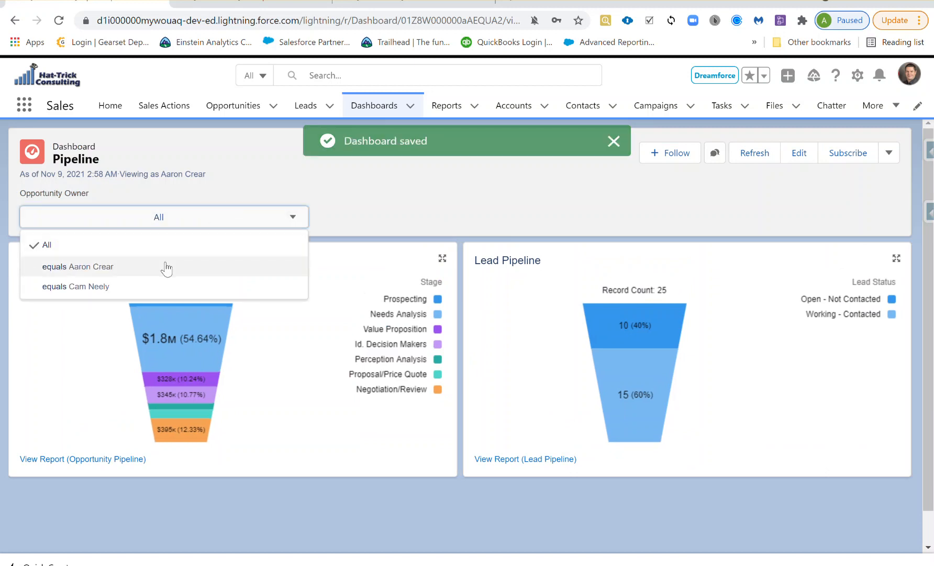
# Filter to the first owner, showing $3M opportunities and 3 leads, then return to the flow
pyautogui.click(167, 268)
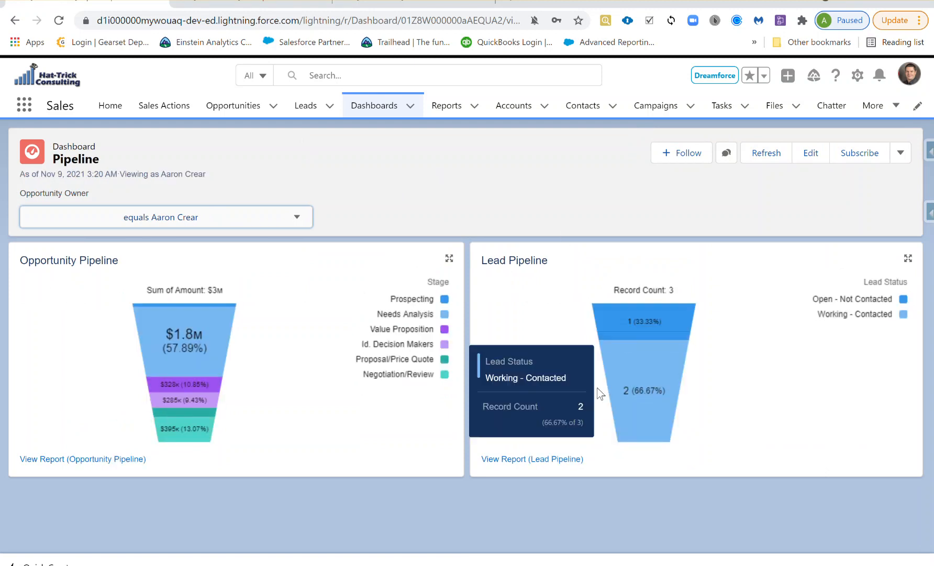
pyautogui.moveTo(194, 423)
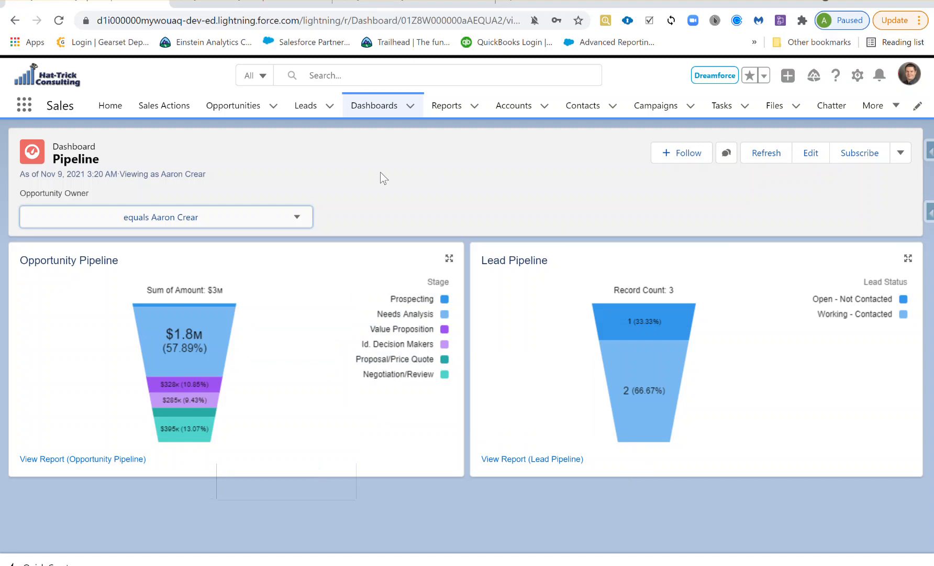
pyautogui.click(414, 4)
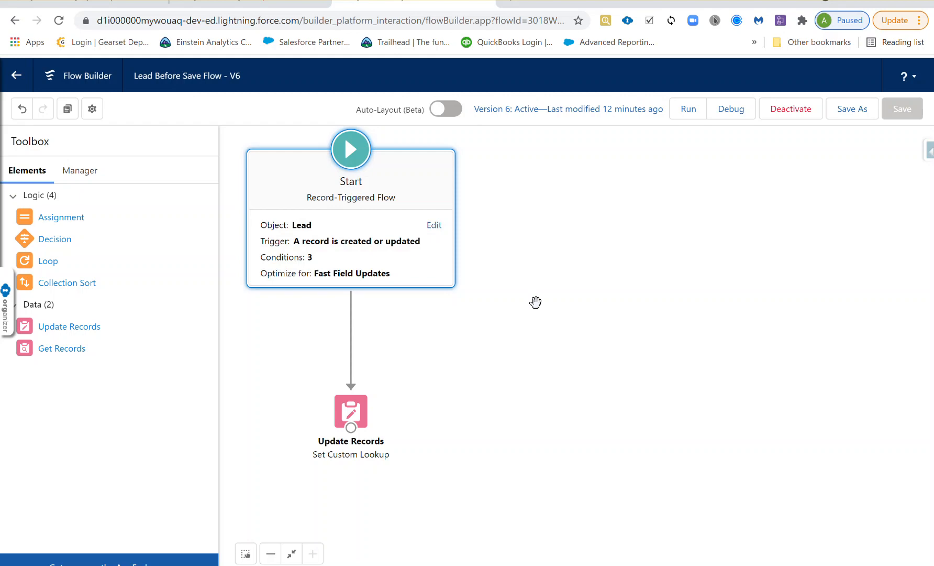
pyautogui.click(435, 229)
pyautogui.moveTo(868, 266); pyautogui.dragTo(851, 385)
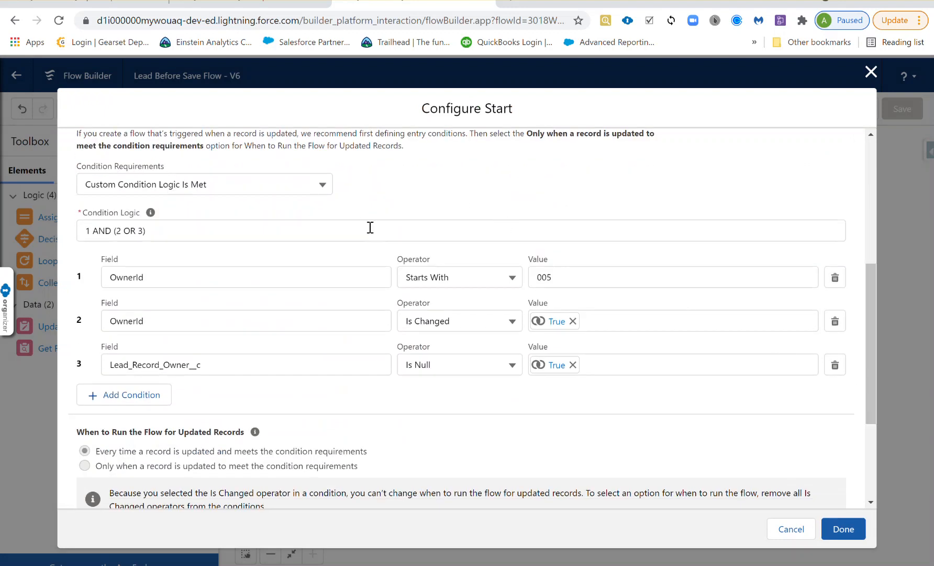
pyautogui.click(789, 527)
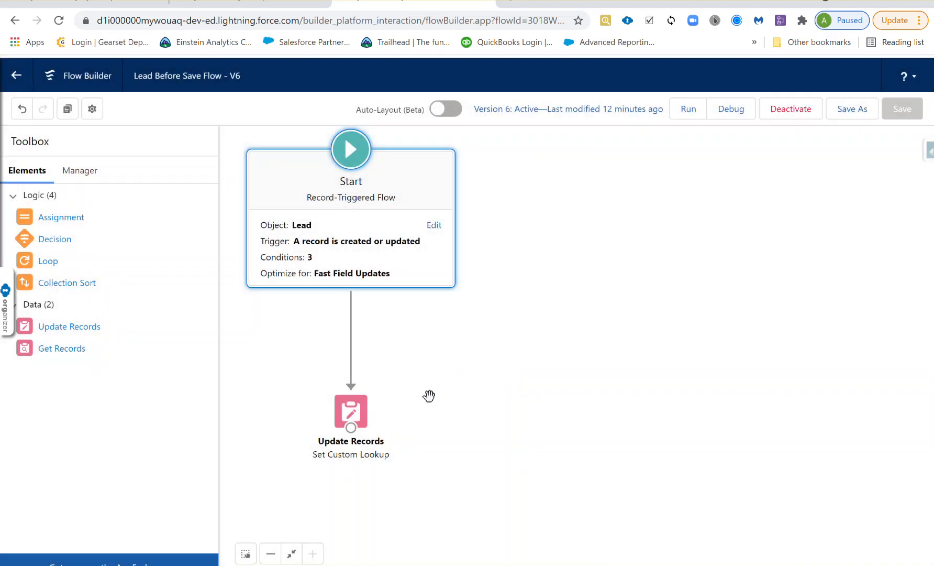